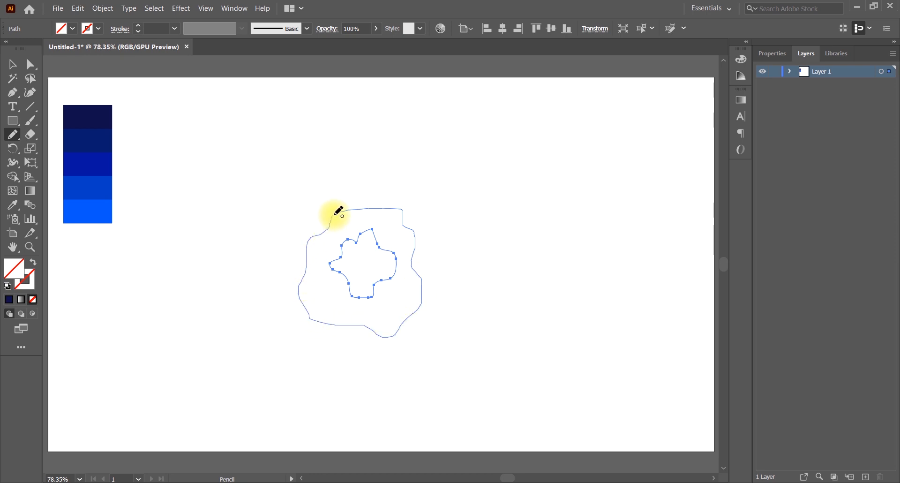
Undo the outline drawn around the small closed path and fill the small path with the darkest navy swatch colour.
key("ctrl+z")
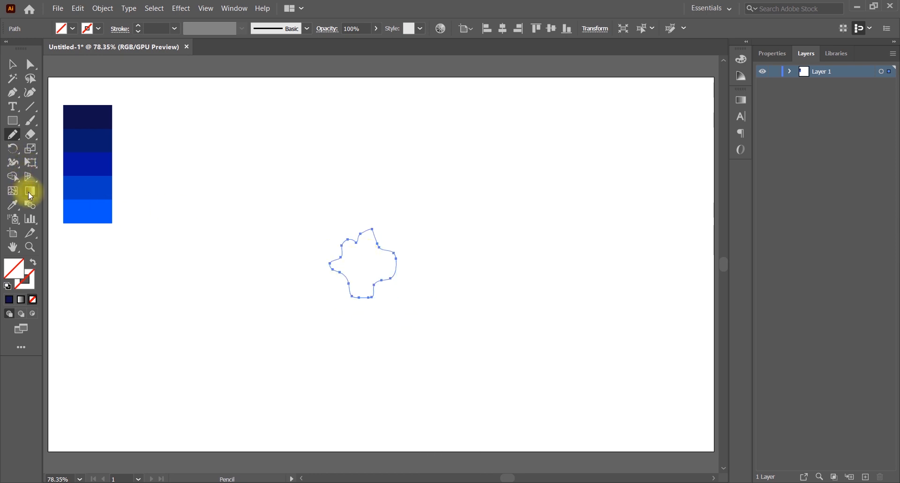
left_click(13, 205)
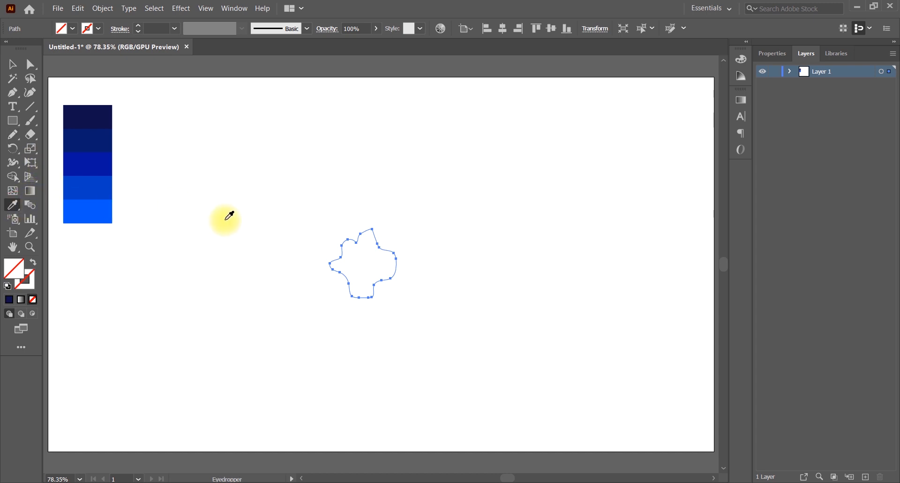
left_click(87, 115)
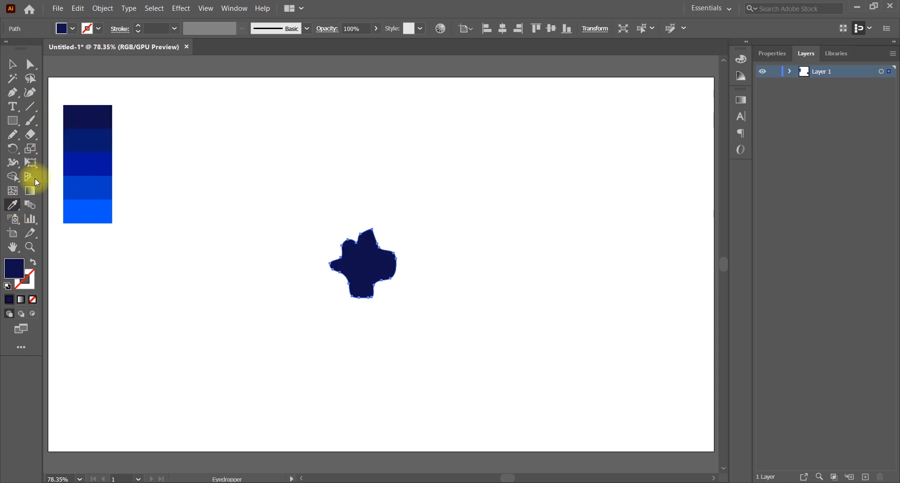
Draw a closed wavy outline around the small navy shape with the Pencil tool and fill it with the second-darkest swatch colour.
left_click(14, 137)
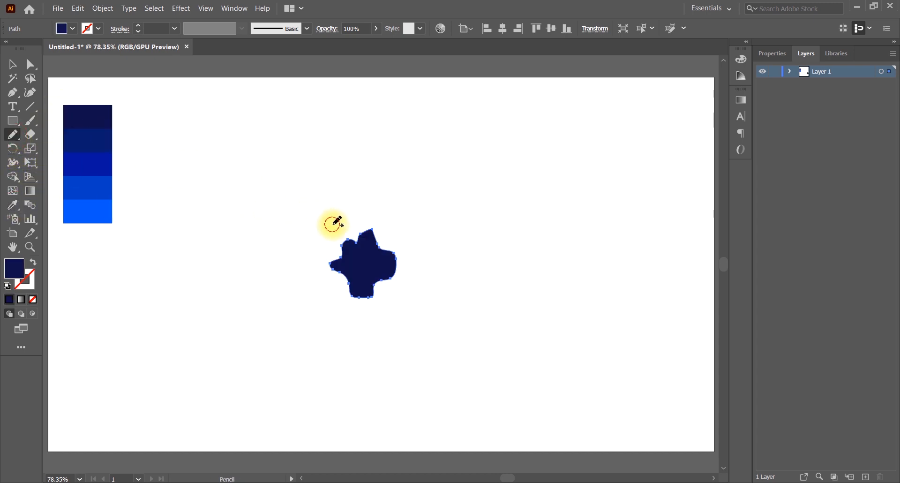
mouse_move(333, 224)
left_mouse_down()
mouse_move(398, 225)
mouse_move(417, 266)
mouse_move(405, 313)
mouse_move(380, 332)
mouse_move(333, 312)
mouse_move(316, 258)
left_mouse_up()
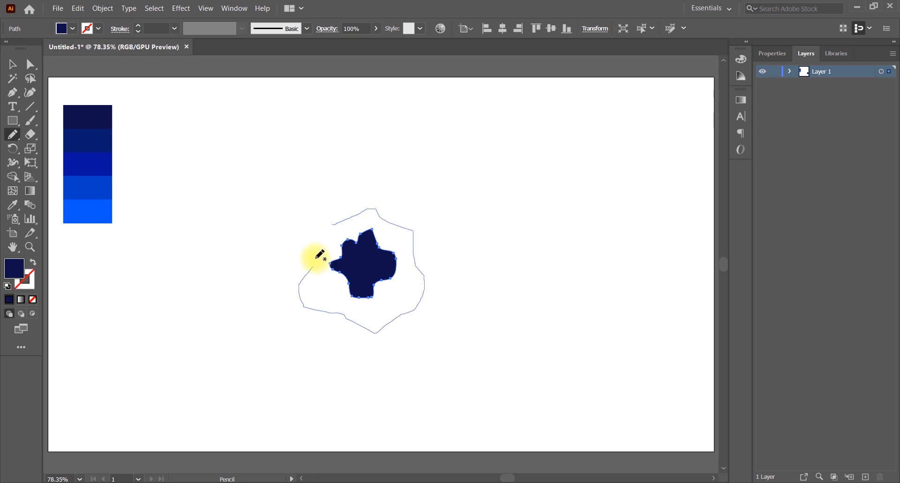
left_click_drag(335, 223, 334, 226)
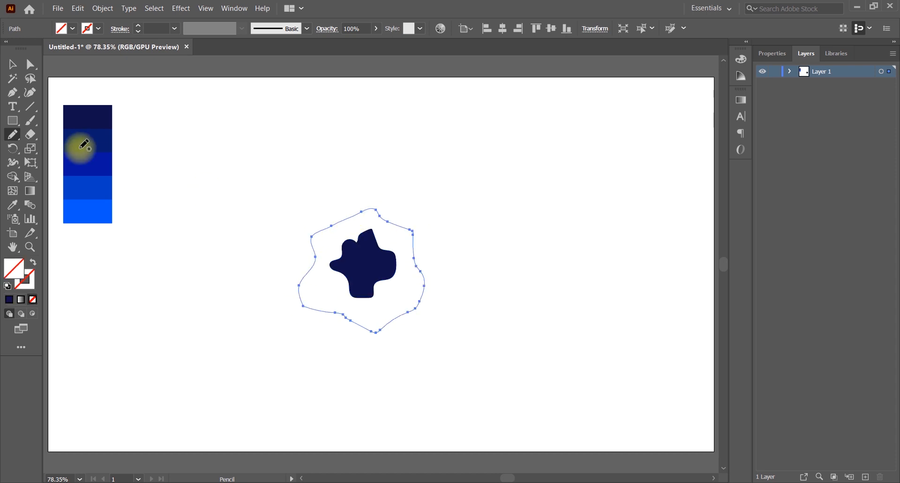
left_click(14, 206)
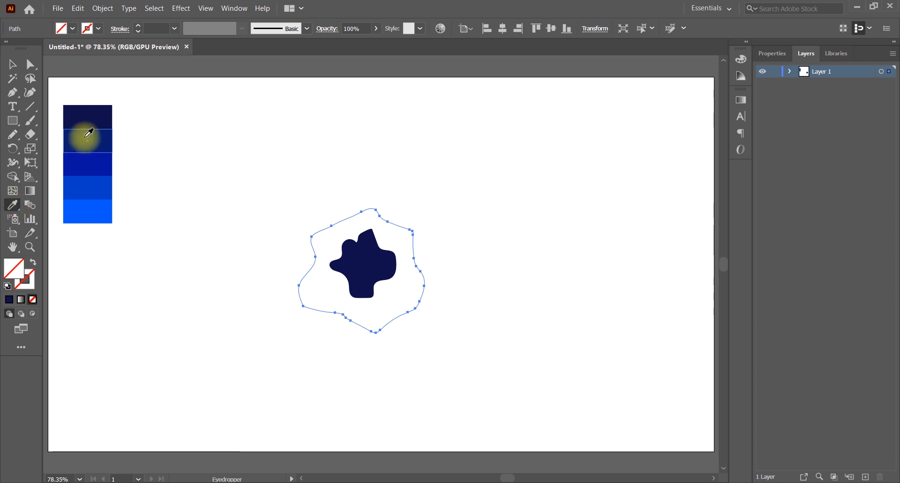
left_click(85, 139)
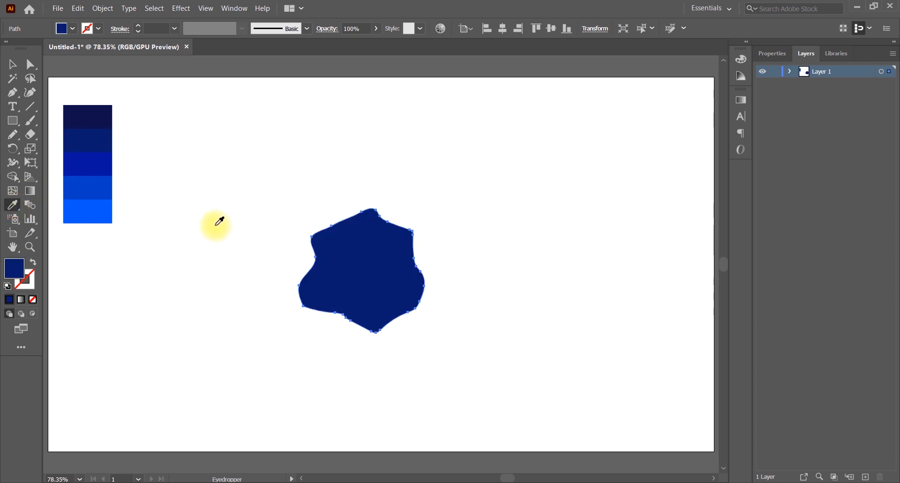
left_click(310, 202)
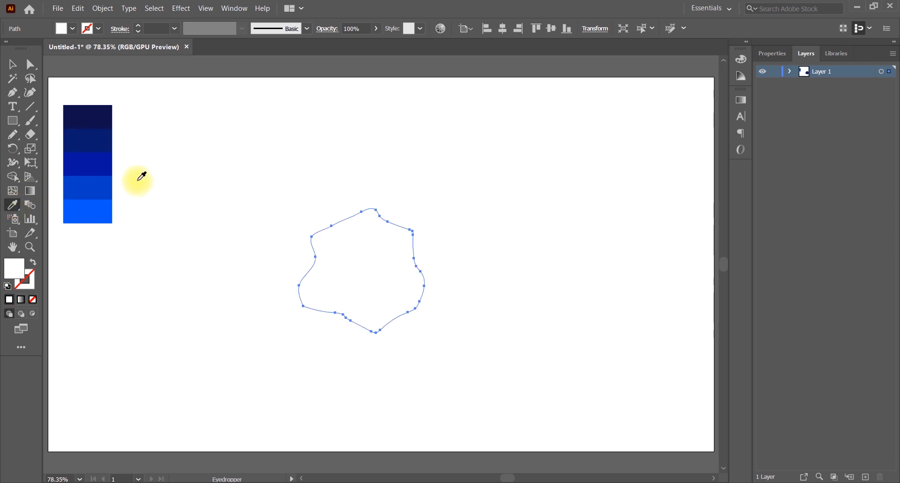
key("ctrl+z")
Draw a third, larger wavy closed path around the dark blue shape and fill it with the middle swatch colour.
left_click(9, 139)
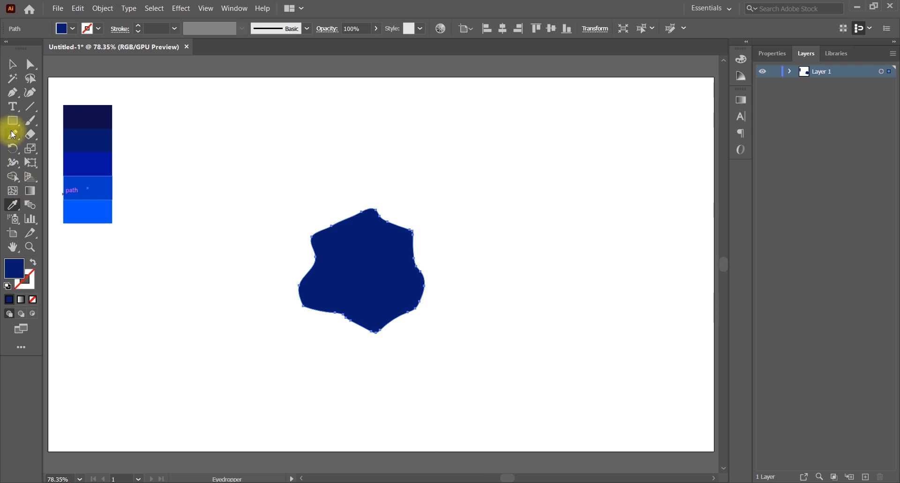
mouse_move(289, 211)
left_mouse_down()
mouse_move(367, 181)
mouse_move(447, 206)
mouse_move(464, 273)
mouse_move(459, 321)
mouse_move(420, 361)
mouse_move(371, 374)
mouse_move(335, 351)
mouse_move(260, 338)
mouse_move(261, 271)
mouse_move(276, 209)
mouse_move(310, 206)
left_mouse_up()
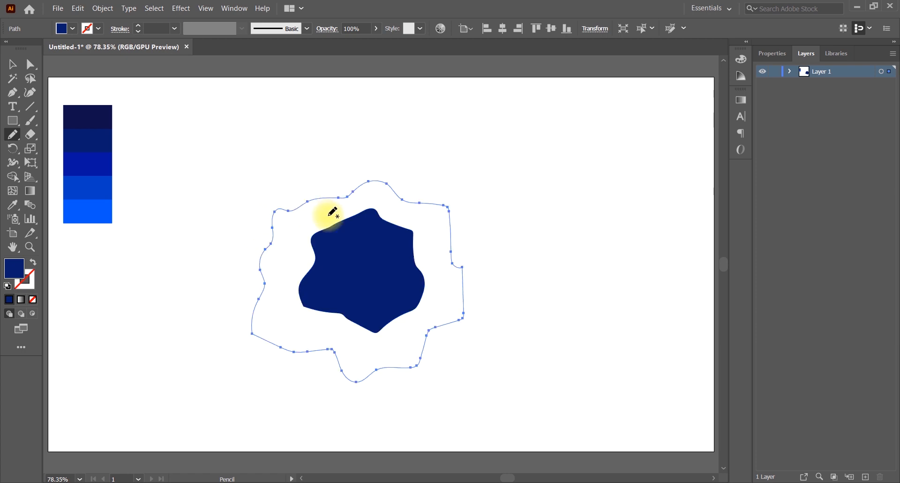
left_click(13, 205)
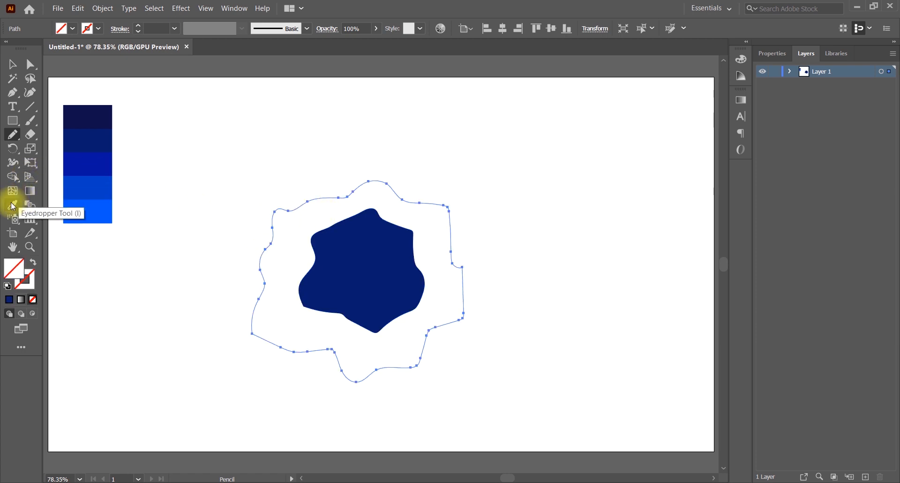
left_click(80, 157)
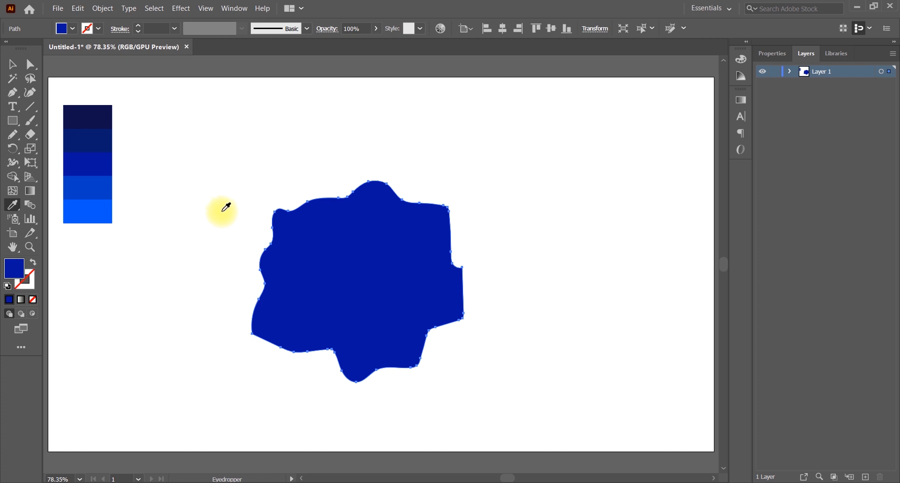
Draw a fourth wavy closed path around the existing shapes and fill it with the second-lightest swatch colour.
left_click(12, 135)
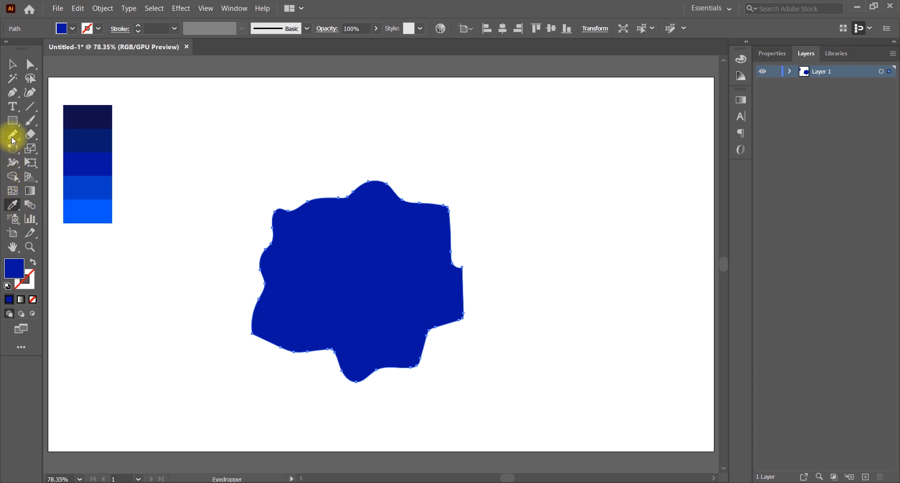
mouse_move(243, 221)
left_mouse_down()
mouse_move(269, 175)
mouse_move(347, 159)
mouse_move(418, 160)
mouse_move(487, 182)
mouse_move(498, 331)
mouse_move(462, 388)
mouse_move(430, 391)
mouse_move(412, 413)
mouse_move(338, 419)
mouse_move(311, 398)
mouse_move(256, 391)
mouse_move(222, 303)
mouse_move(247, 209)
left_mouse_up()
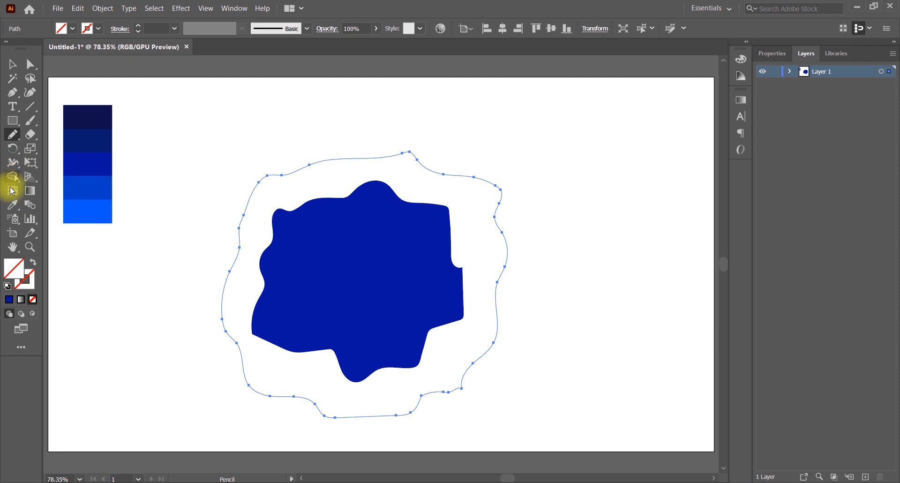
left_click(12, 204)
left_click(96, 185)
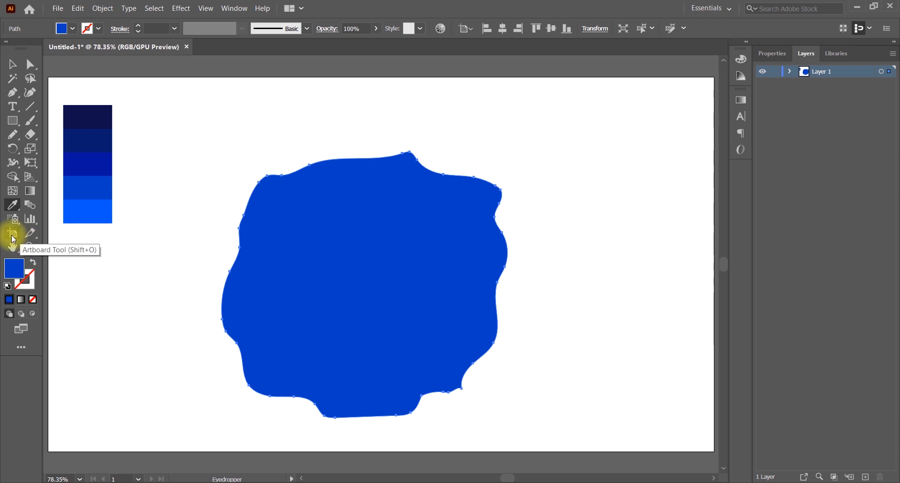
Draw a fifth, outermost wavy closed path around the existing shapes and fill it with the lightest blue swatch colour.
left_click(12, 135)
mouse_move(203, 194)
left_mouse_down()
mouse_move(236, 150)
mouse_move(264, 139)
mouse_move(426, 117)
mouse_move(528, 173)
mouse_move(550, 248)
mouse_move(553, 330)
mouse_move(522, 365)
mouse_move(518, 401)
mouse_move(415, 451)
mouse_move(301, 461)
mouse_move(210, 420)
mouse_move(173, 305)
mouse_move(206, 195)
left_mouse_up()
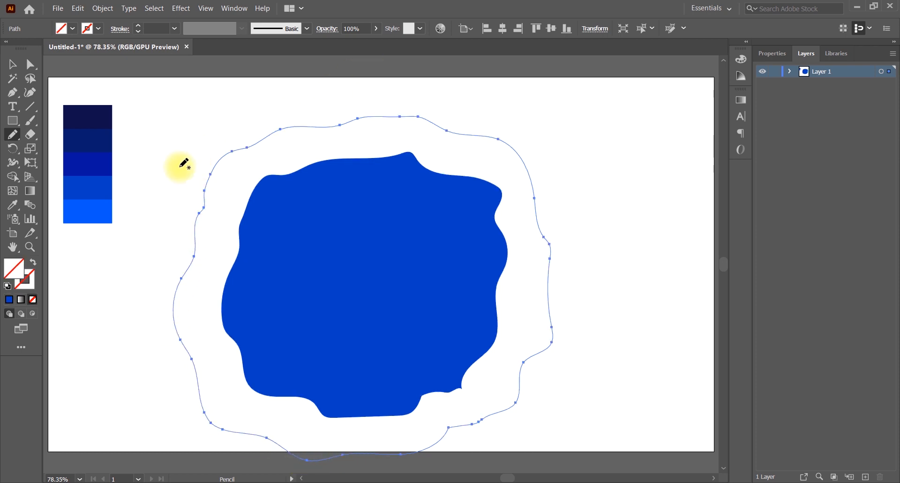
left_click(12, 207)
left_click(91, 207)
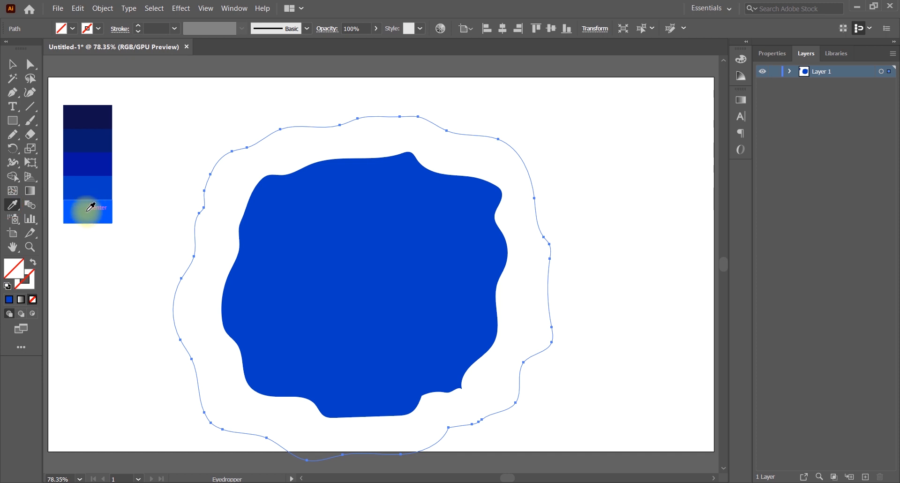
Select all five wavy shapes together, scale them proportionally and reposition them to fit inside the artboard.
left_click(12, 63)
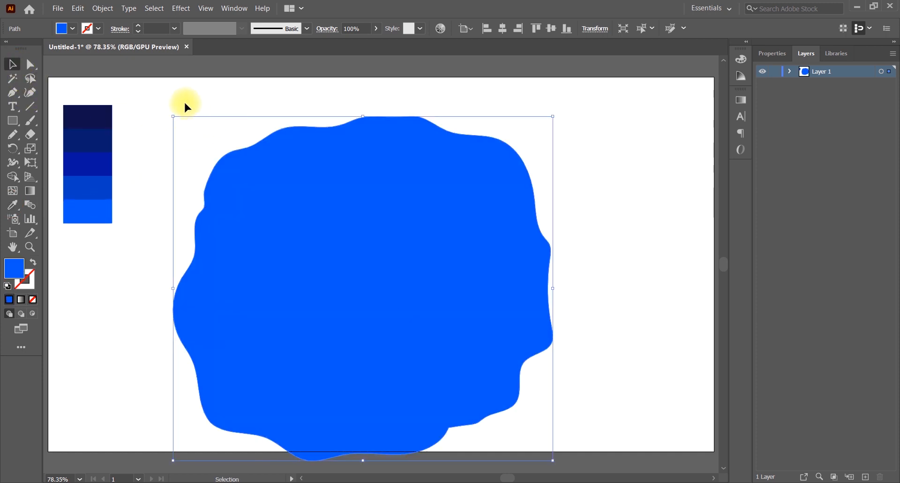
left_click(179, 91)
left_click_drag(168, 101, 563, 401)
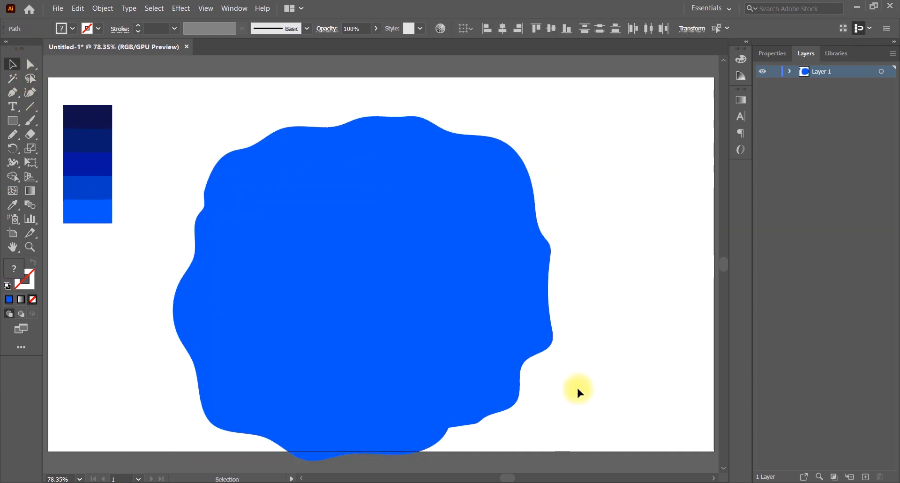
left_click(577, 387)
left_click_drag(496, 297, 539, 335)
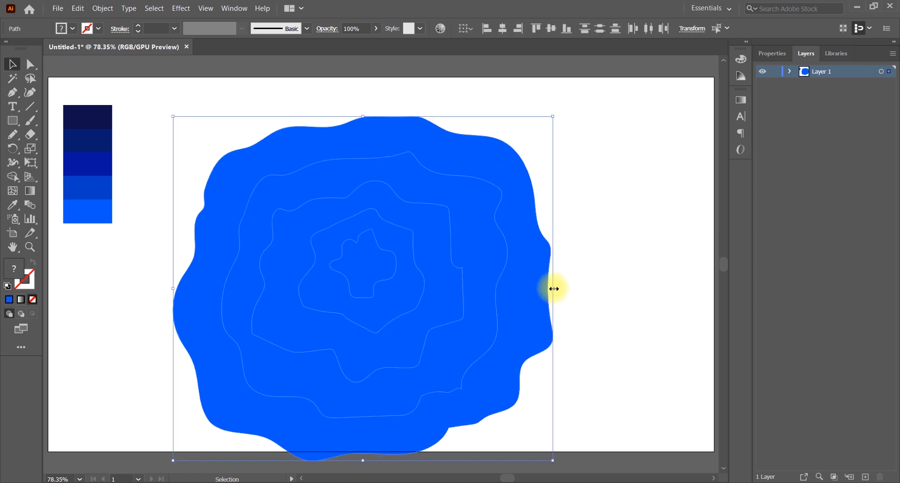
left_click_drag(554, 289, 477, 295)
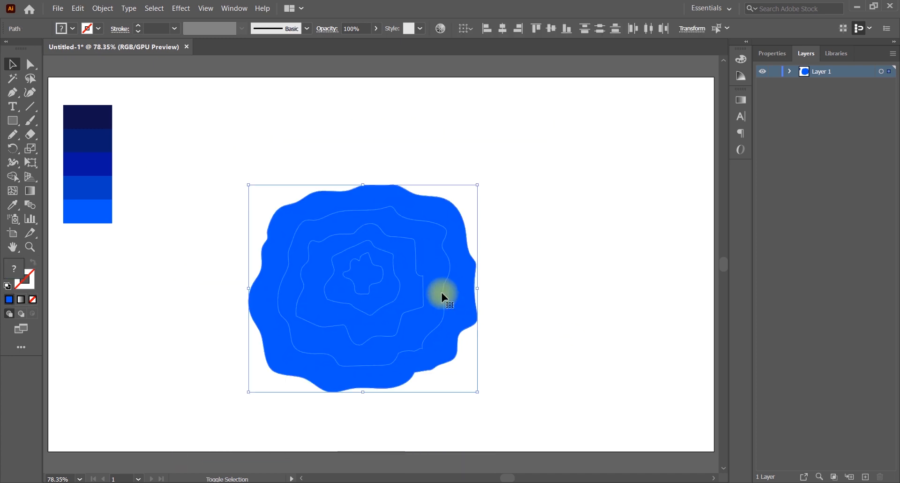
left_click_drag(358, 268, 381, 219)
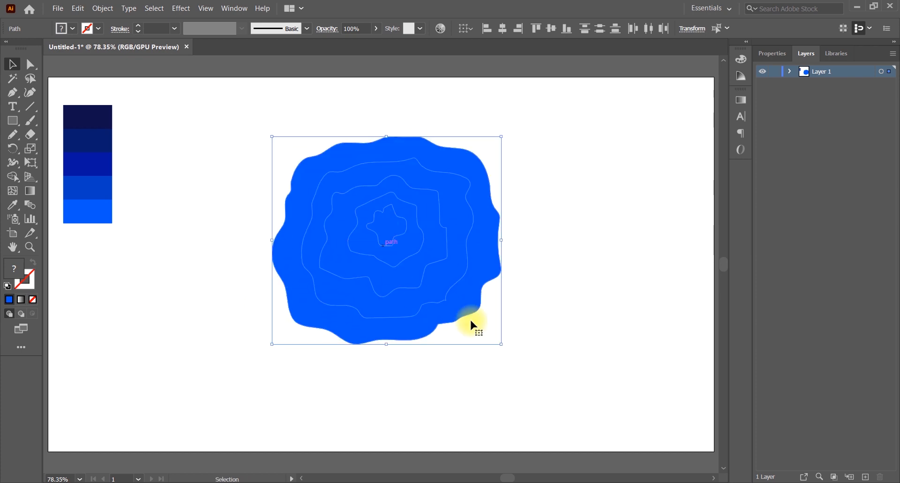
left_click_drag(502, 344, 578, 440)
left_click_drag(275, 139, 230, 98)
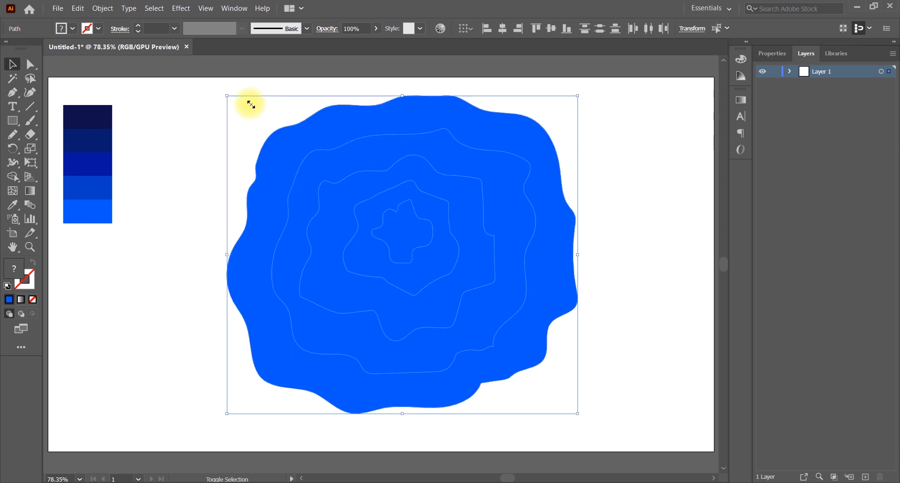
left_click(620, 212)
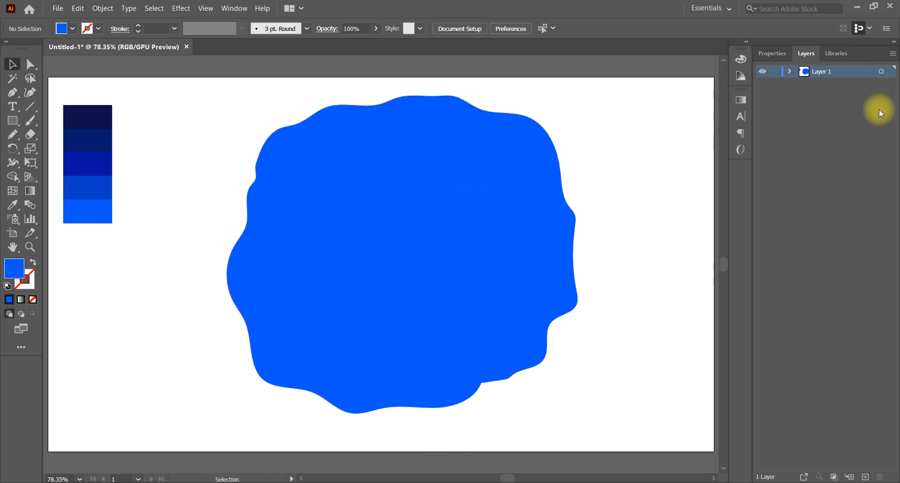
Expand Layer 1, select its five swatch rectangles and delete them.
left_click(791, 72)
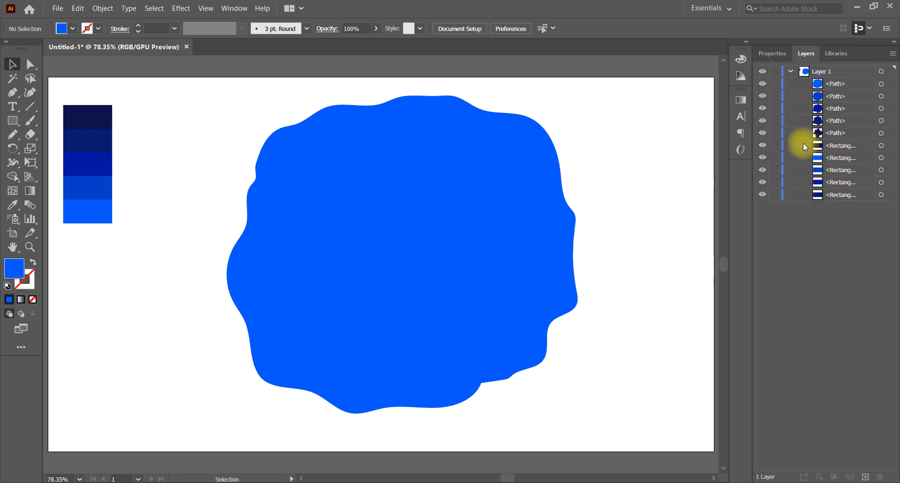
left_click(881, 145)
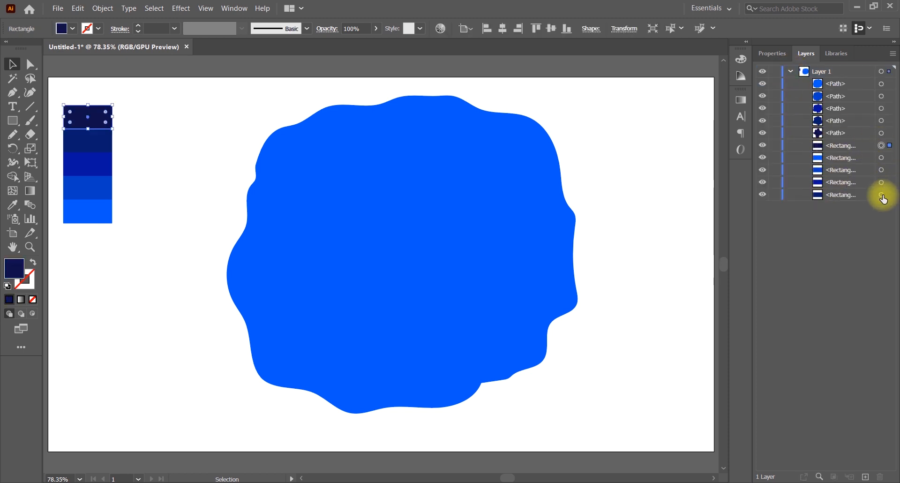
left_click(882, 194, "shift")
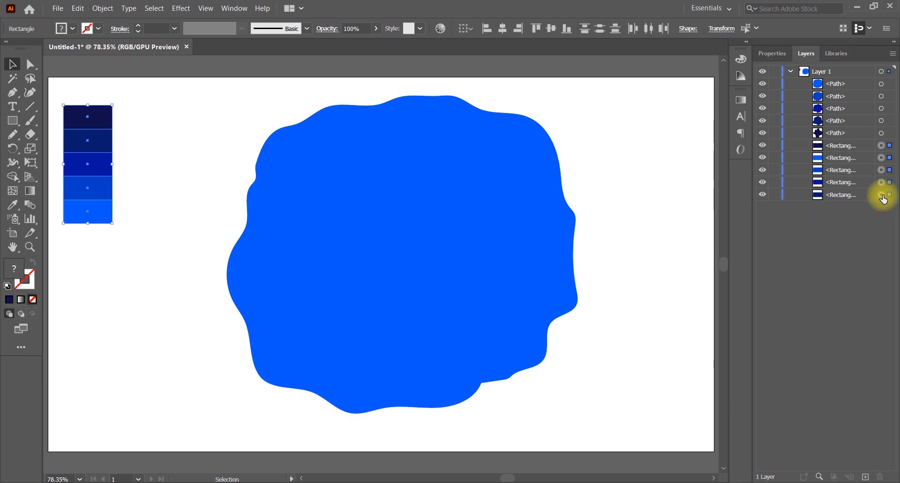
key("Delete")
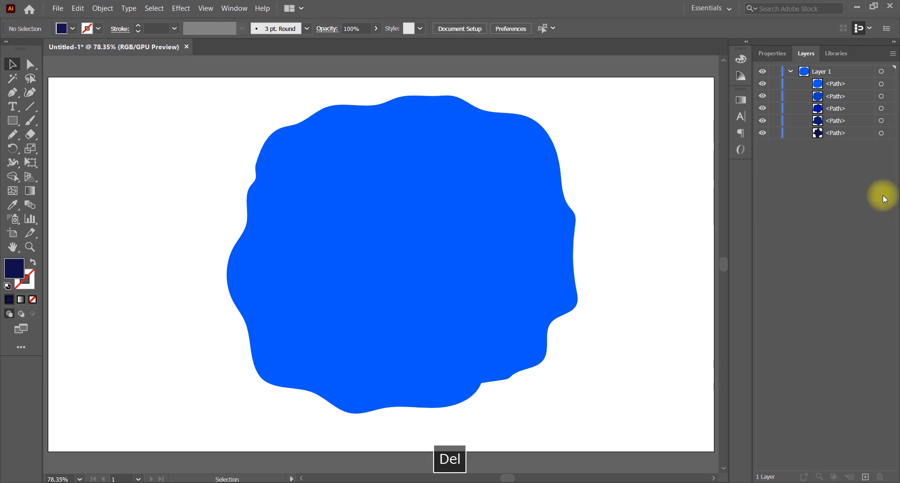
Move the smallest, darkest path to the front of Layer 1 and place the second-darkest path directly beneath it.
left_click(840, 134)
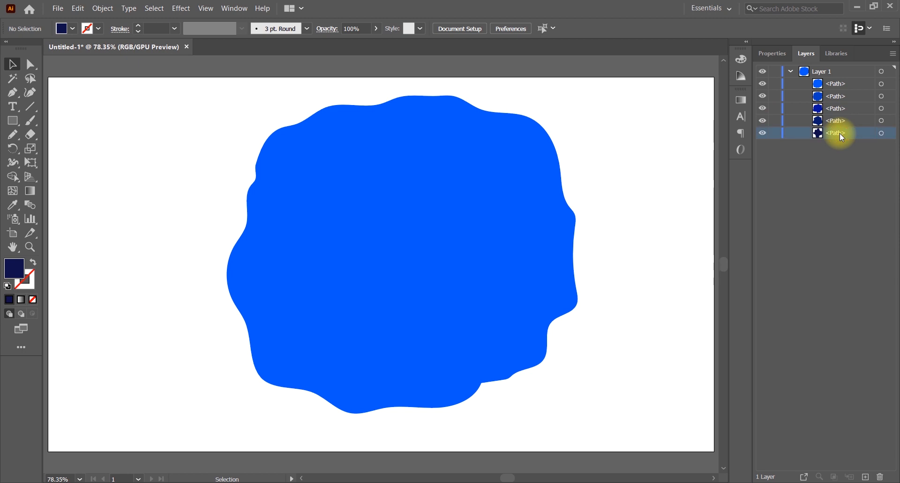
left_click_drag(839, 129, 841, 79)
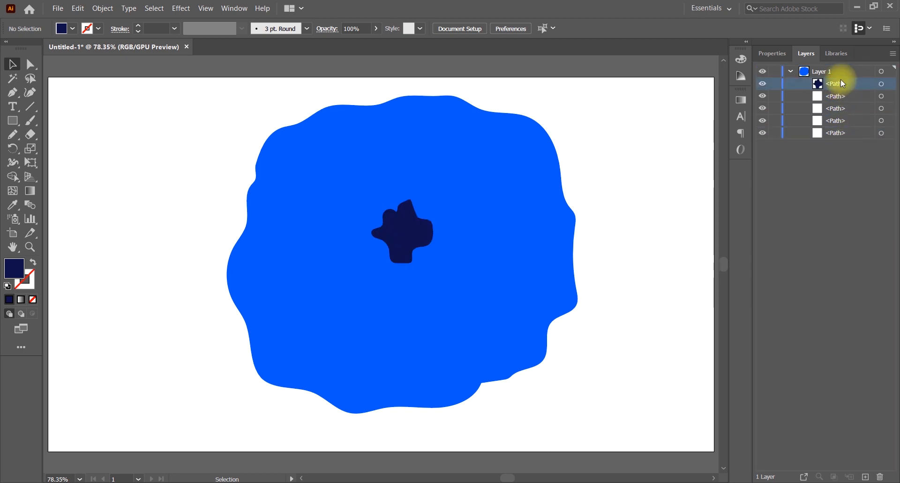
left_click(844, 132)
left_click_drag(849, 133, 847, 84)
left_click(848, 133)
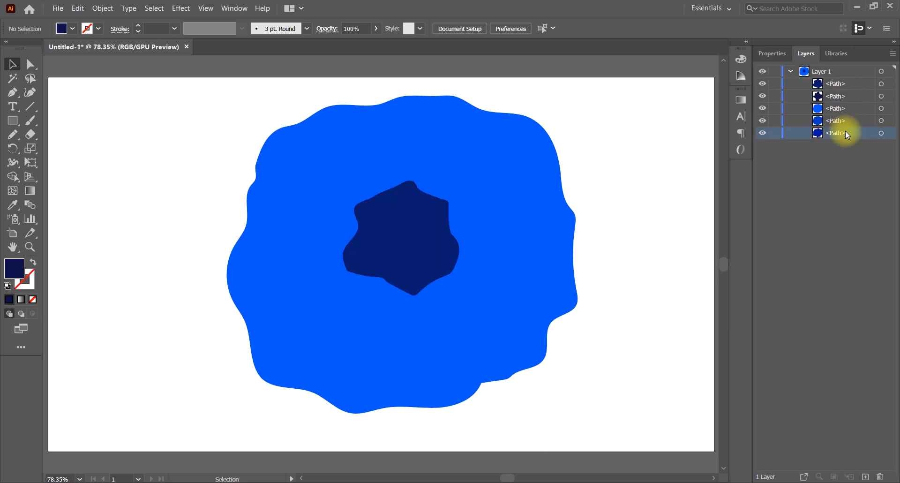
left_click_drag(846, 124, 846, 84)
key("ctrl+z")
left_click_drag(862, 135, 849, 92)
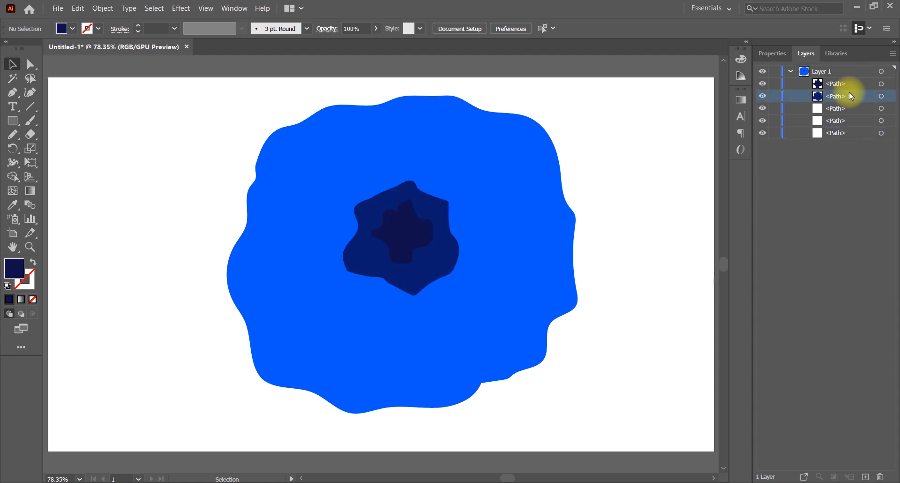
Reorder the middle-blue path to third and the second-lightest path to fourth in Layer 1, above the lightest path.
left_click(851, 135)
left_click_drag(848, 133, 847, 105)
left_click_drag(842, 136, 842, 108)
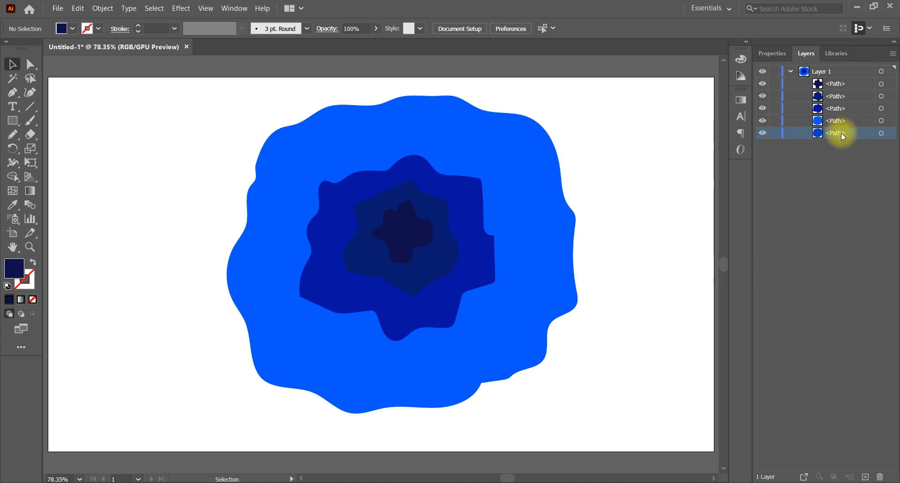
left_click_drag(840, 131, 840, 114)
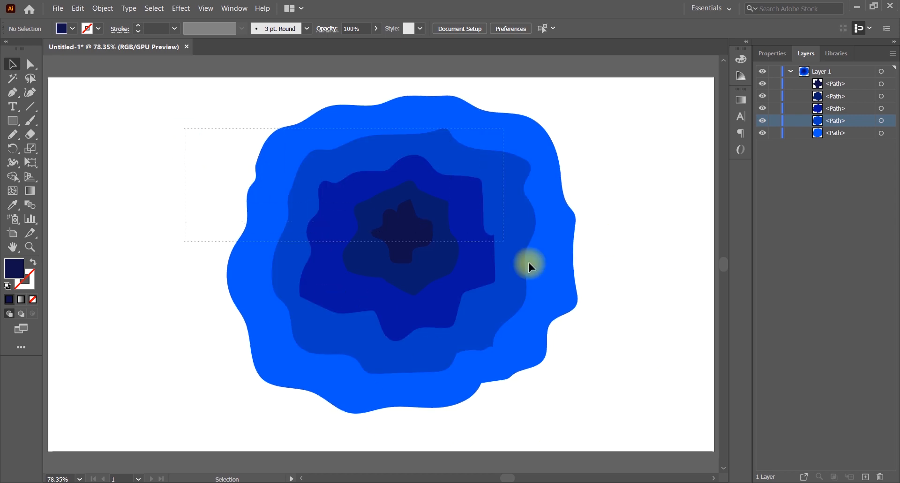
Select all five wavy shapes and start a Drop Shadow effect on them with an X offset of 5 px.
left_click_drag(529, 266, 648, 327)
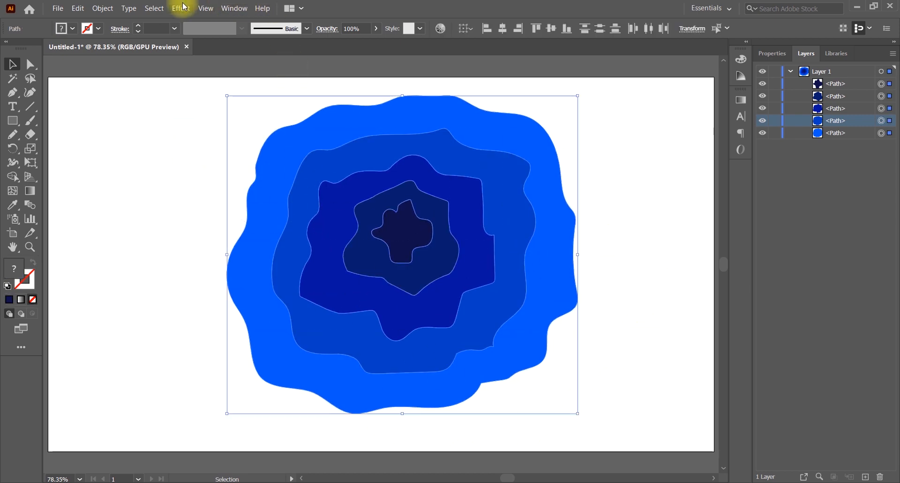
left_click(183, 8)
mouse_move(209, 165)
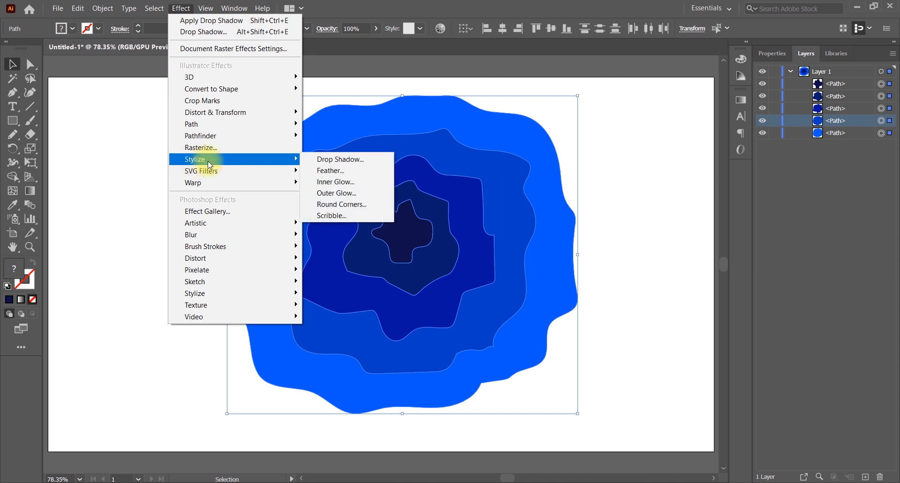
left_click(336, 159)
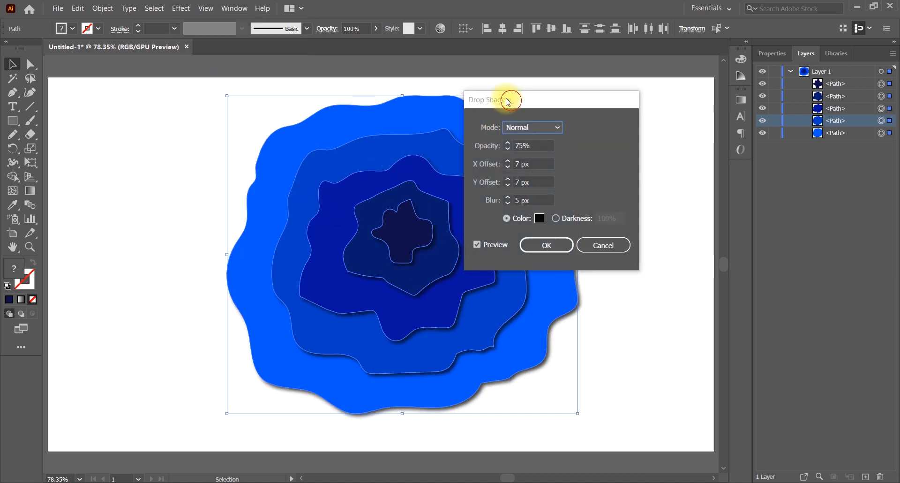
left_click_drag(512, 95, 498, 80)
left_click(479, 131)
left_click(480, 131)
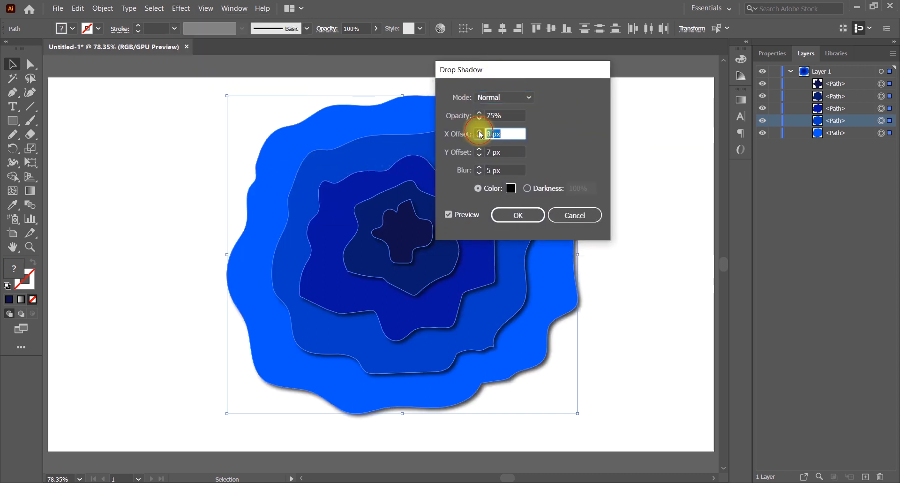
left_click(479, 131)
left_click(479, 131)
left_click(479, 131)
left_click(479, 137)
left_click(478, 137)
left_click(479, 137)
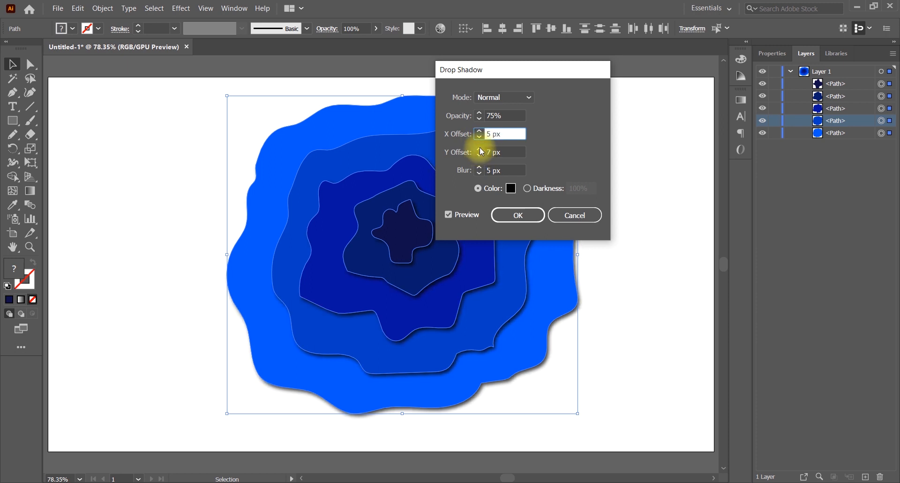
Try raising the drop shadow's Y offset to 20 px, and bring it back to 7 px.
left_click(480, 149)
left_click(479, 149)
left_click(479, 149)
left_click(480, 149)
left_click(480, 149)
left_click(479, 149)
left_click(479, 149)
left_click(479, 149)
left_click(479, 149)
left_click(479, 149)
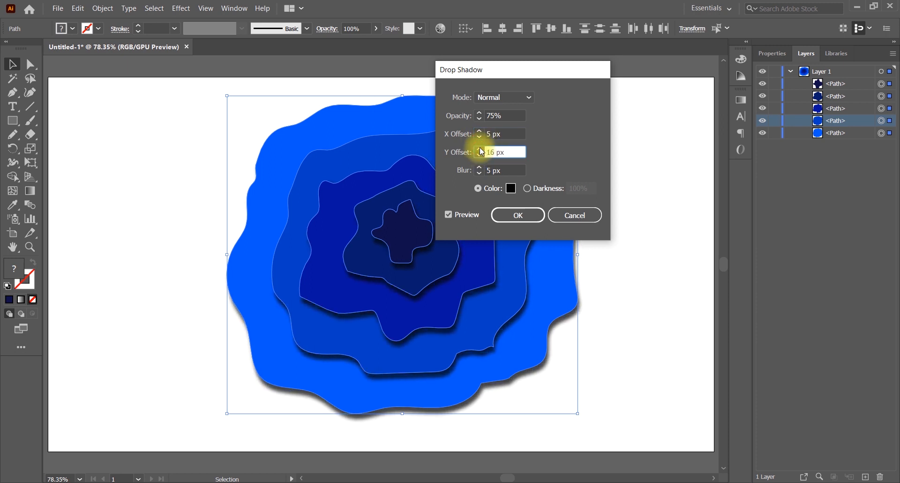
left_click(479, 149)
left_click(479, 149)
left_click(479, 149)
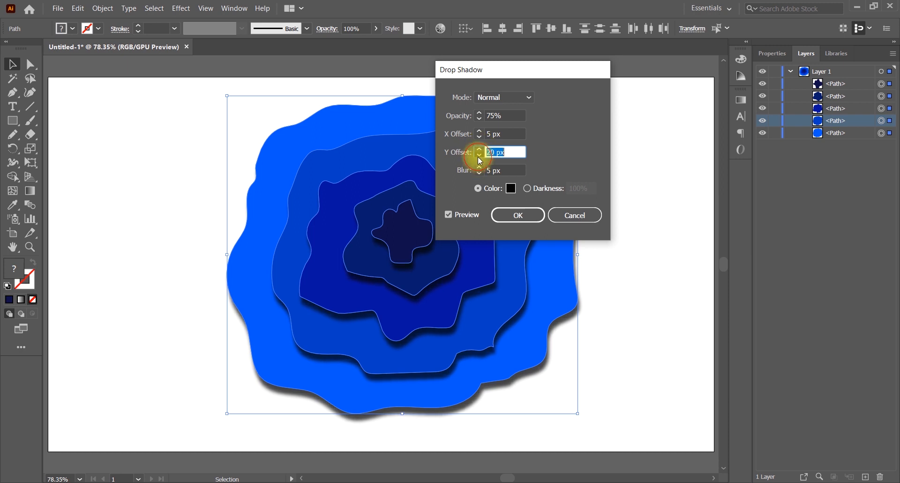
left_click(479, 156)
left_click(479, 156)
left_click(478, 156)
left_click(478, 156)
left_click(479, 156)
left_click(479, 156)
left_click(478, 156)
left_click(478, 156)
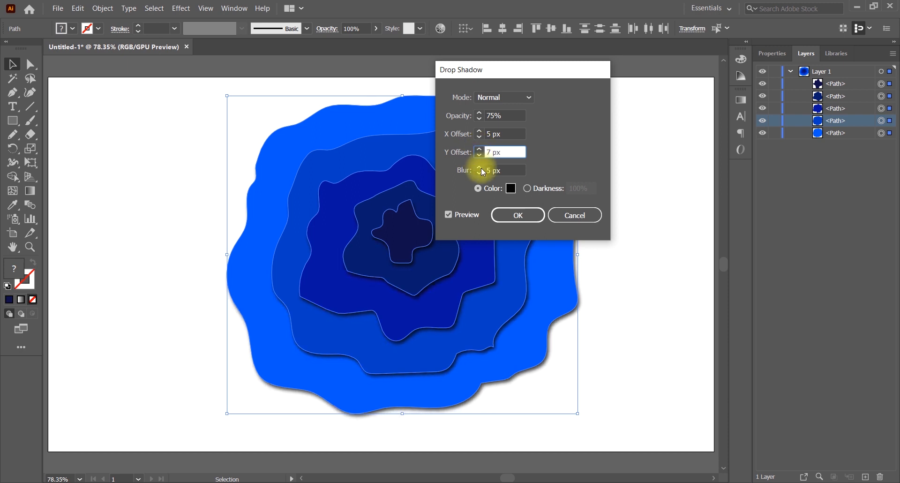
Set the shadow's blur to 9 px, opacity to 100% and mode to Multiply, and apply the effect.
left_click(479, 167)
left_click(479, 168)
left_click(479, 168)
left_click(479, 168)
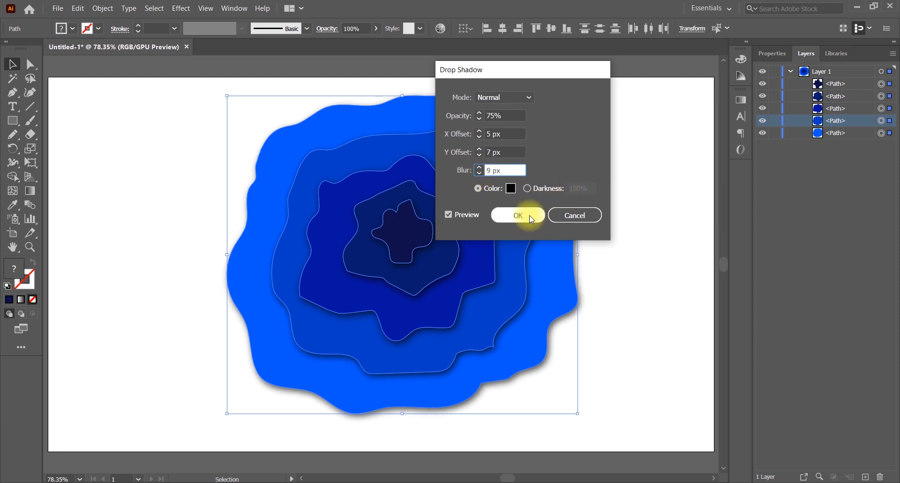
left_click(480, 113)
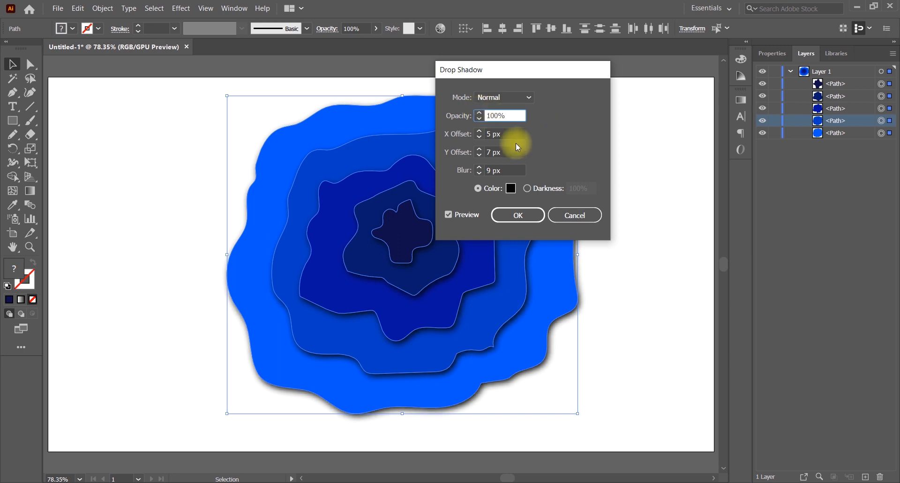
left_click(520, 99)
left_click(491, 124)
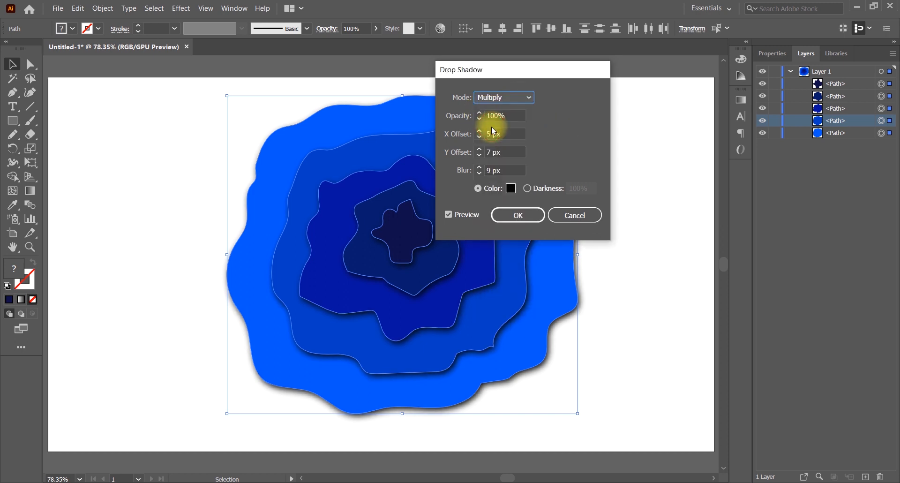
left_click(518, 214)
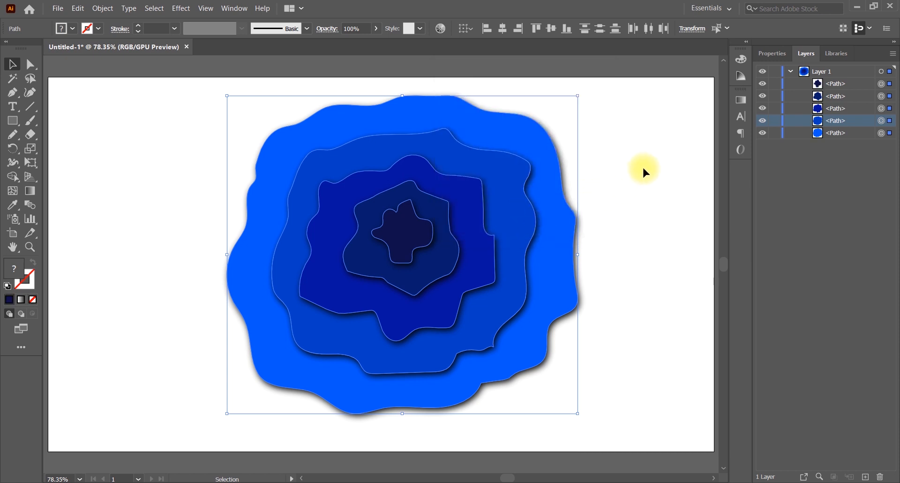
left_click(634, 257)
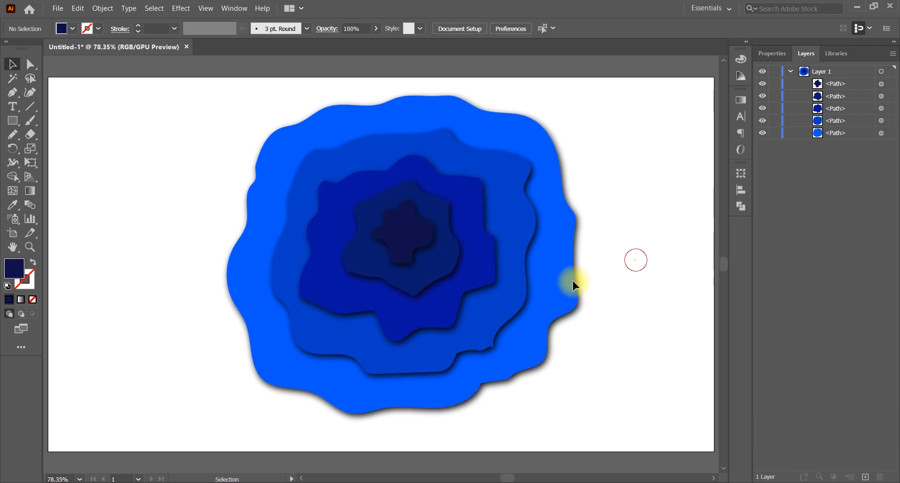
Select all five shadowed shapes and split them with the Pathfinder Divide operation.
left_click_drag(581, 262, 182, 181)
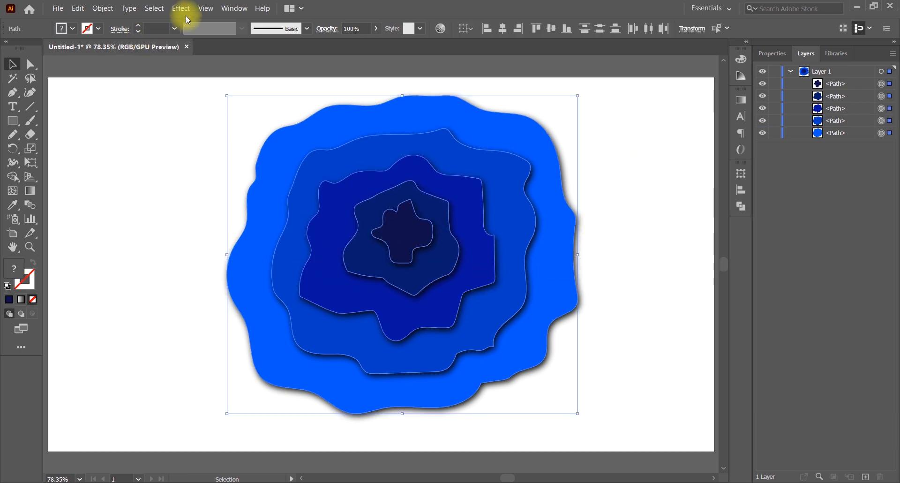
left_click(225, 9)
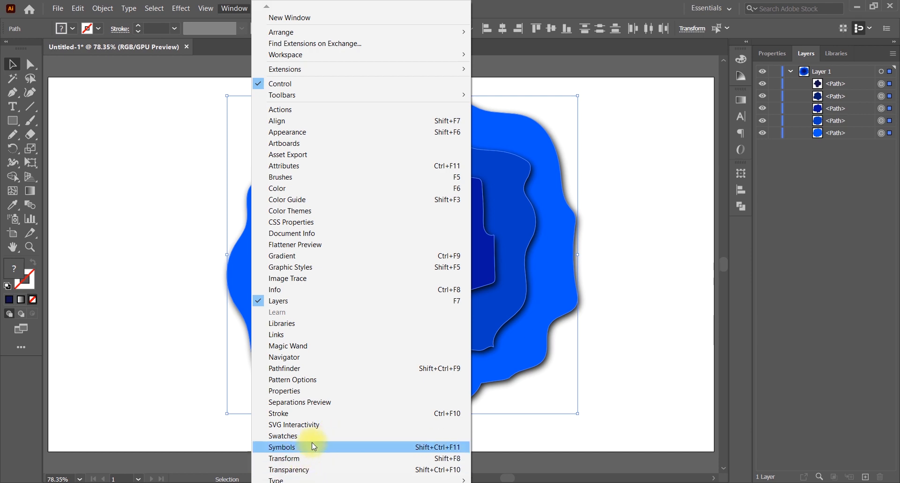
left_click(374, 369)
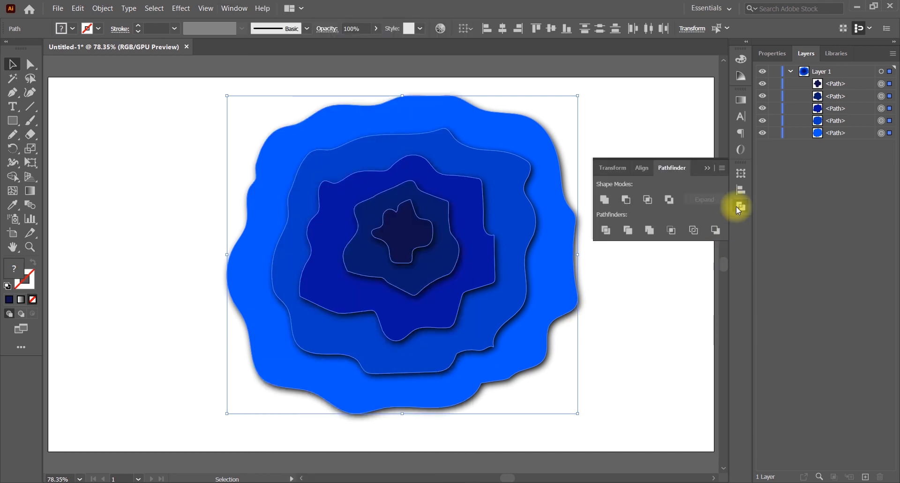
left_click(603, 233)
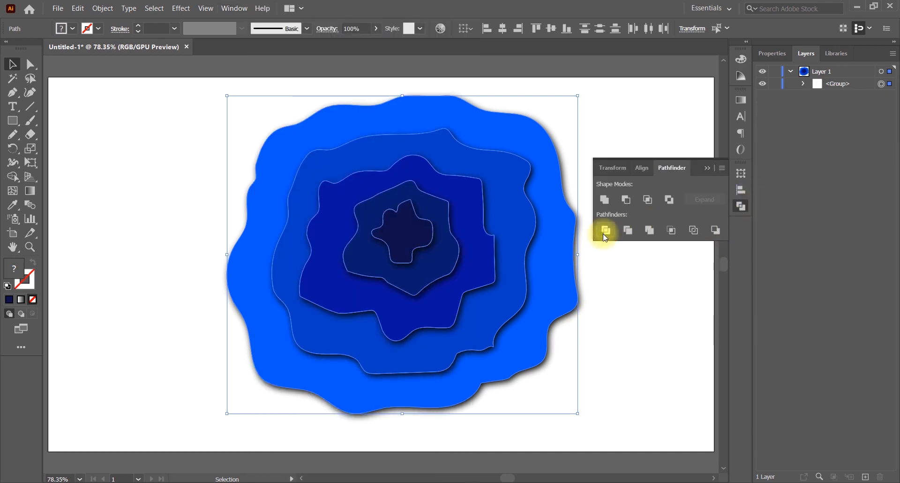
left_click(615, 120)
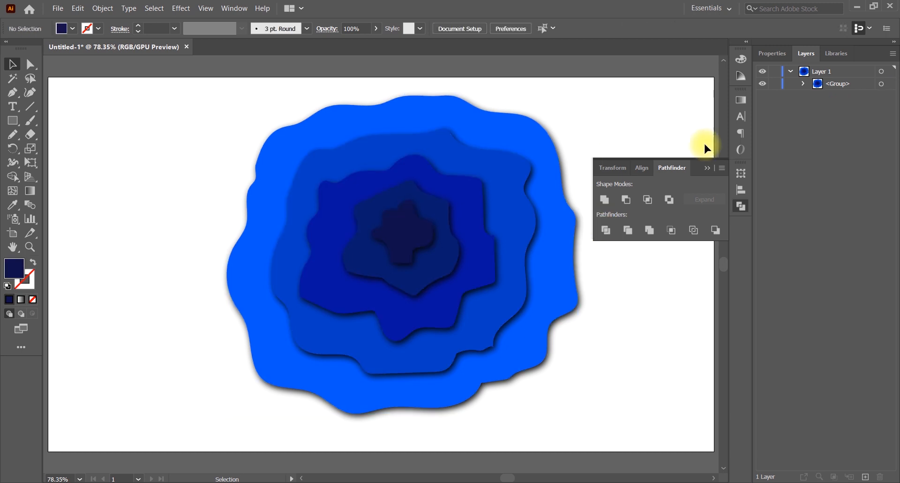
left_click(708, 167)
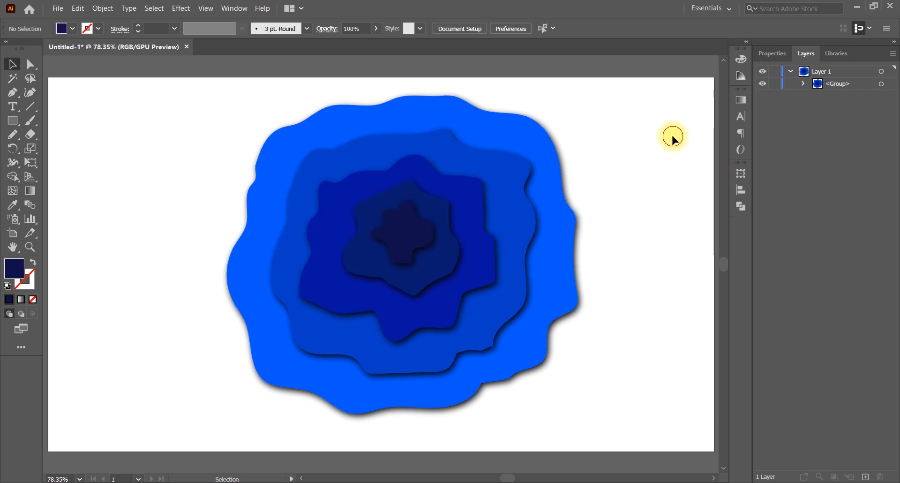
Expand the divided group and move the lightest ring to its front, with the second-lightest ring directly beneath it.
left_click(802, 83)
double_click(848, 143)
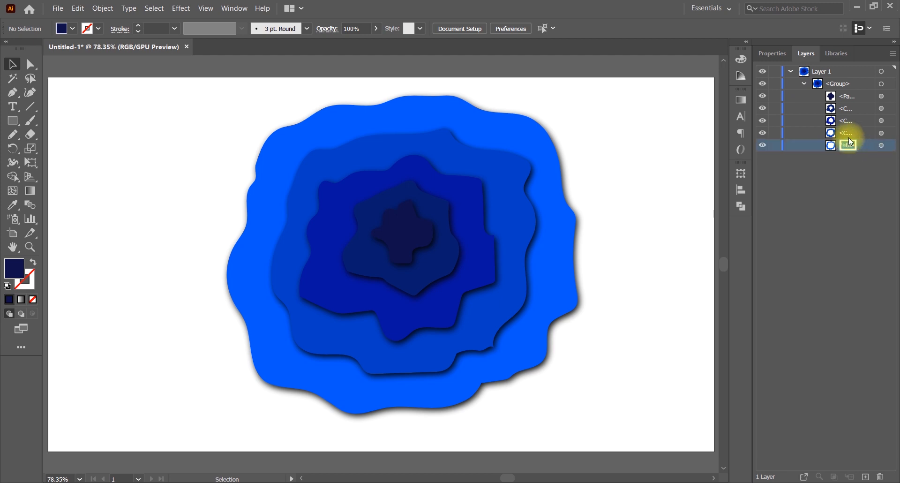
left_click_drag(853, 145, 850, 90)
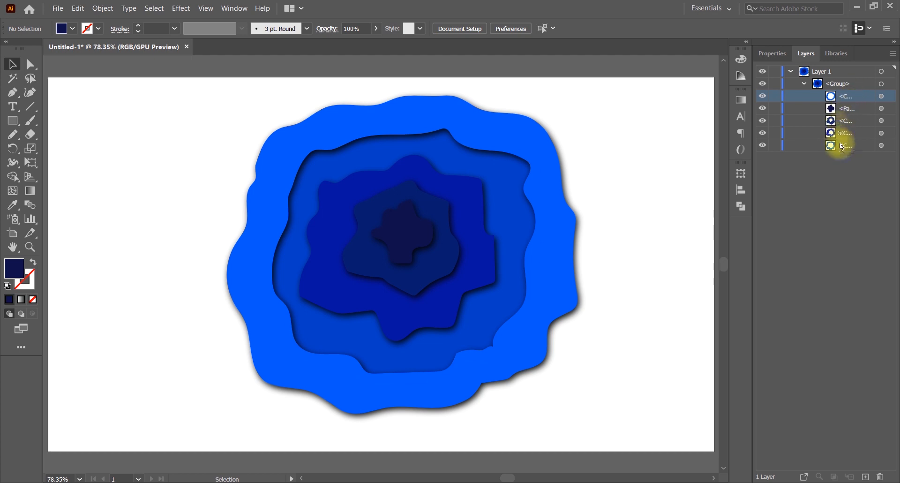
left_click_drag(841, 141, 842, 105)
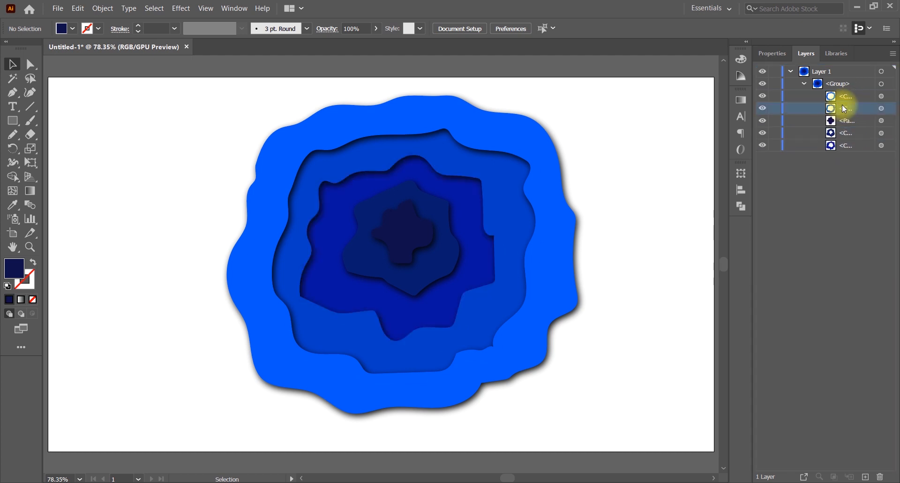
Reorder the middle-blue ring to third and the second-darkest ring to fourth in the group, above the darkest path.
double_click(846, 144)
left_click(852, 161)
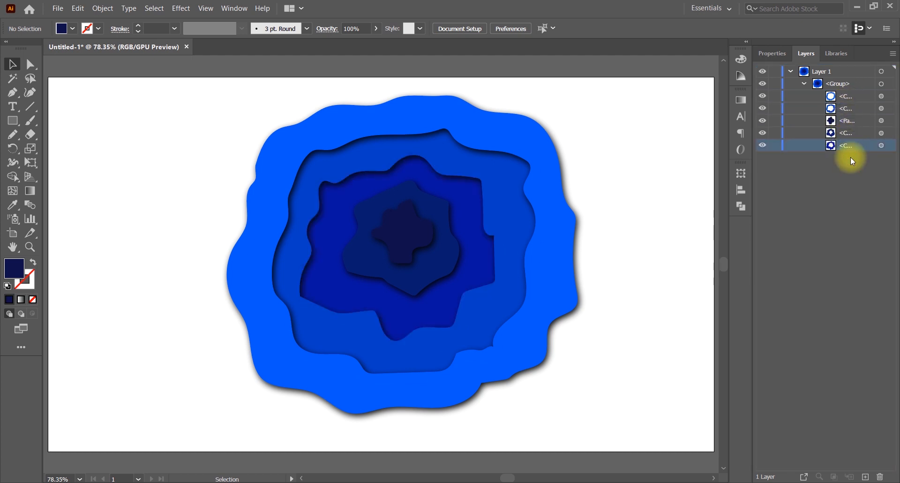
mouse_move(851, 149)
left_mouse_down()
mouse_move(846, 115)
mouse_move(844, 134)
left_mouse_up()
left_click(844, 149)
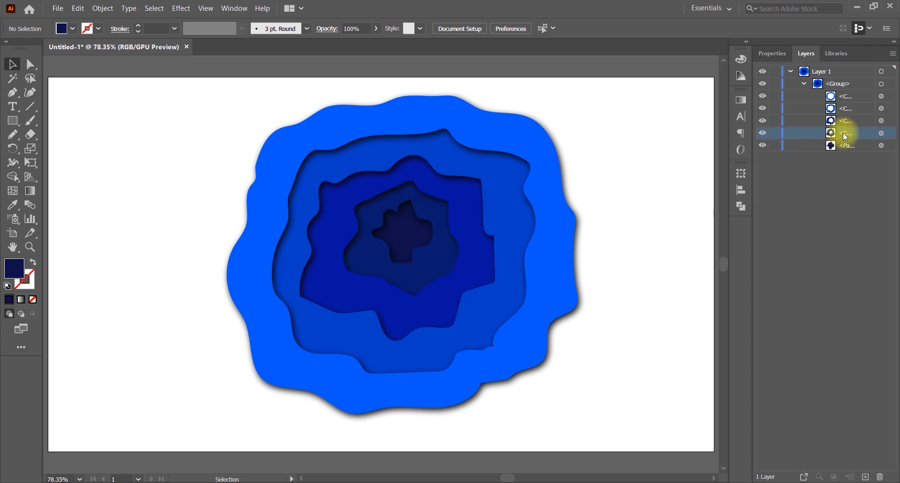
left_click(825, 162)
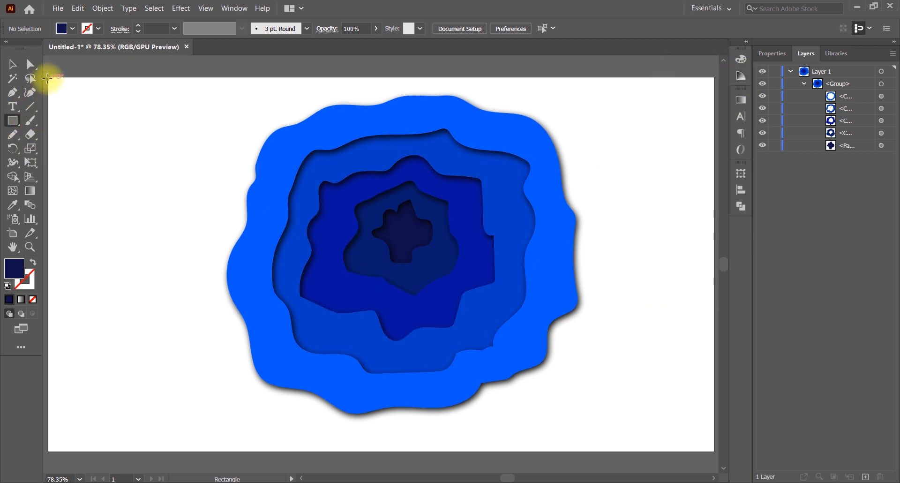
Draw a rectangle covering the whole artboard and send it behind the ring group.
left_click_drag(48, 78, 713, 450)
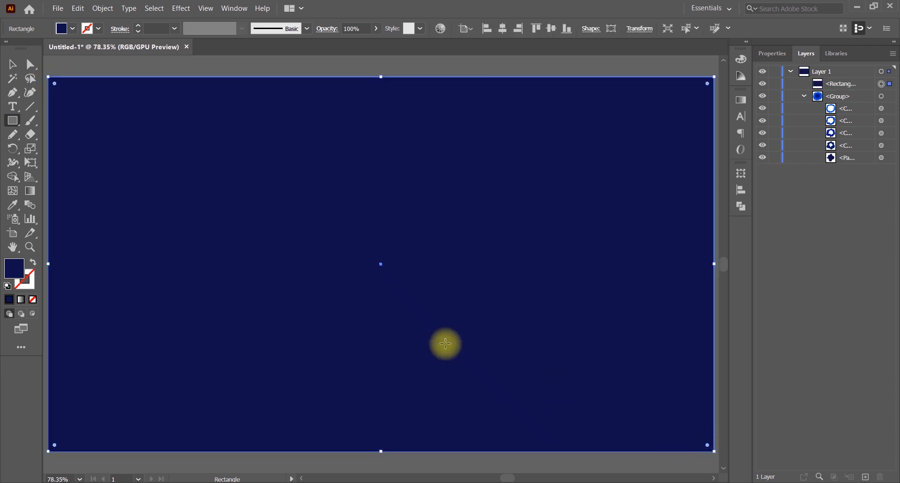
right_click(207, 132)
mouse_move(254, 318)
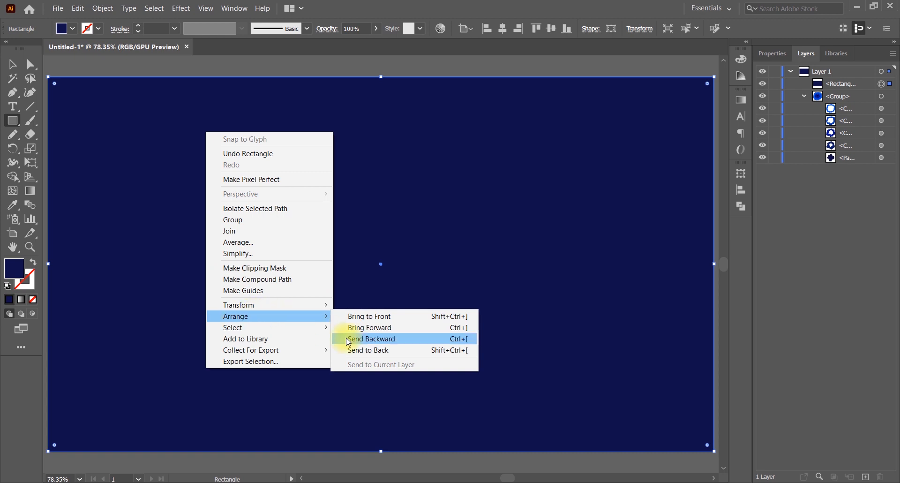
left_click(364, 349)
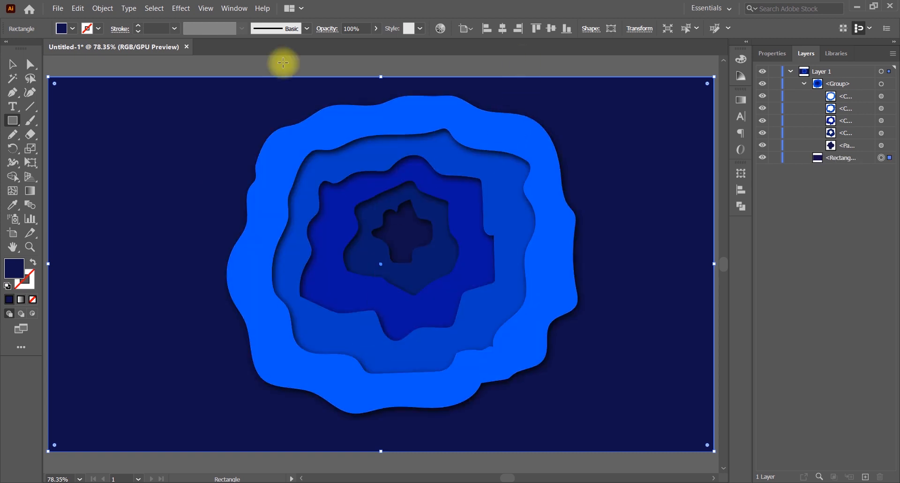
Change the background rectangle's fill to the light violet-blue 5757FF and deselect it.
left_click(19, 68)
left_click(72, 29)
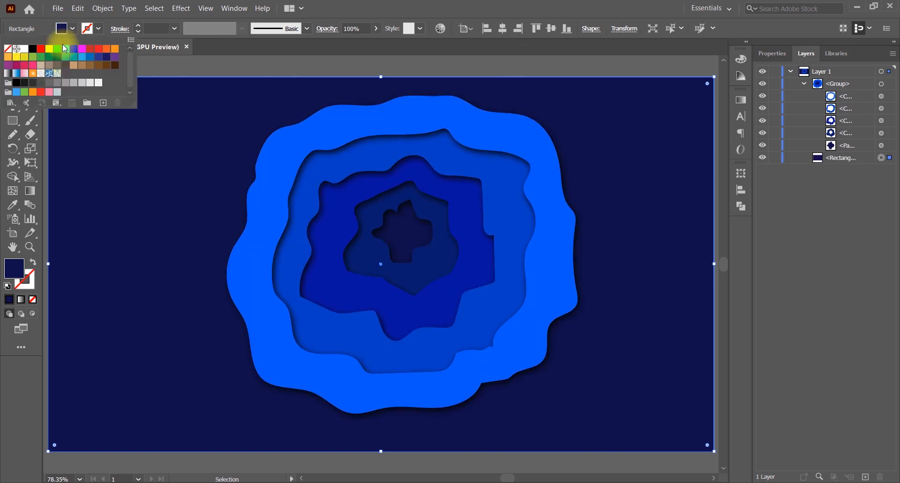
left_click(73, 29)
double_click(20, 269)
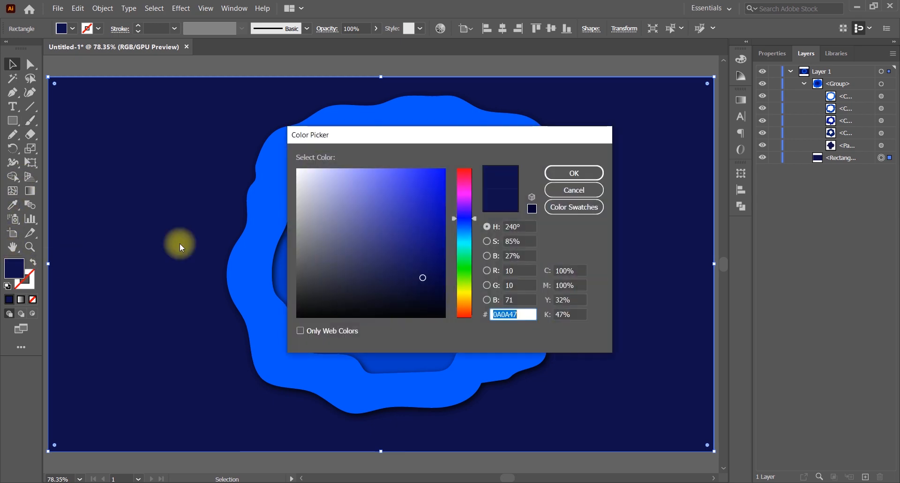
left_click_drag(408, 227, 395, 166)
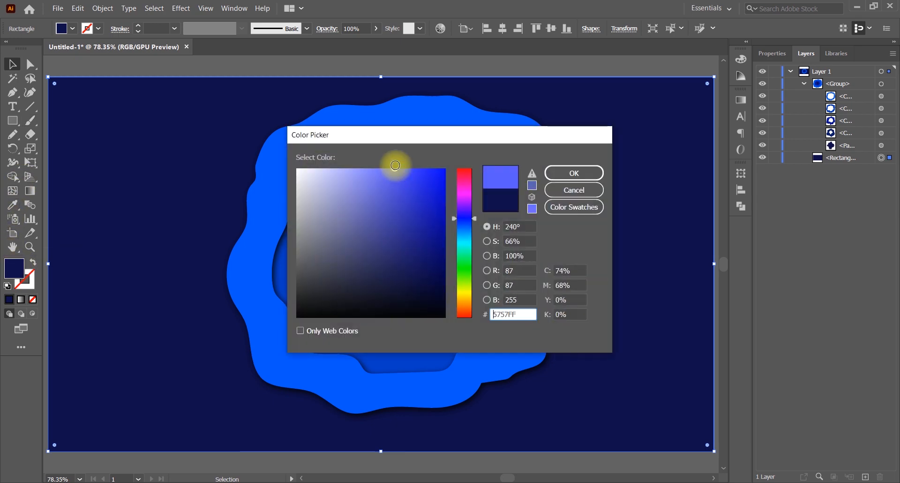
left_click(587, 173)
left_click(579, 55)
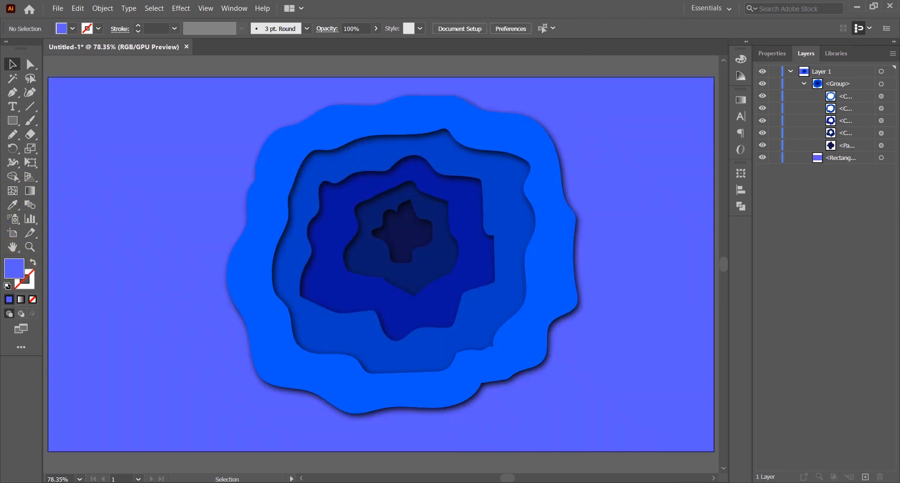